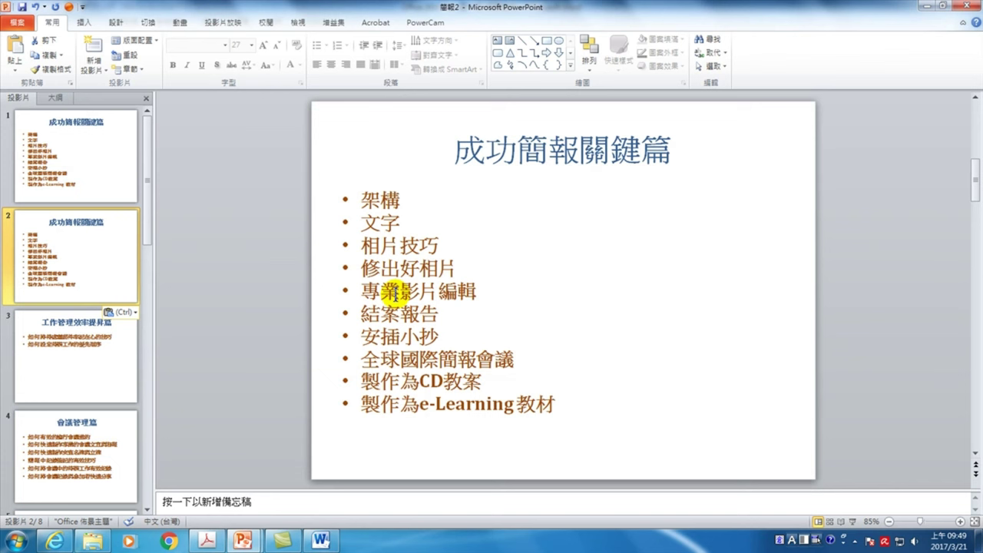
Step: Convert slide 2's ten-item bullet list into a SmartArt basic process-on-arrow diagram
click(394, 292)
right_click(394, 293)
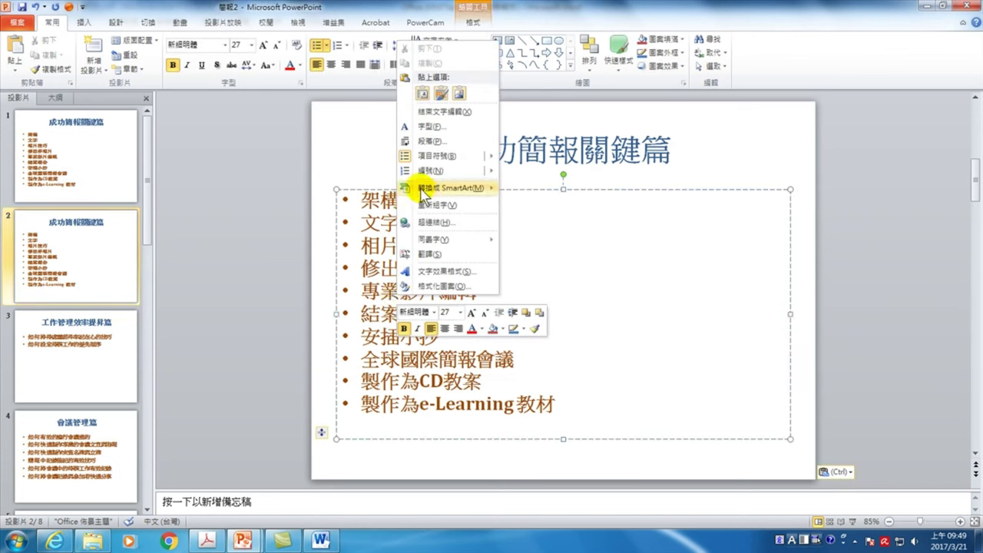
mouse_move(424, 193)
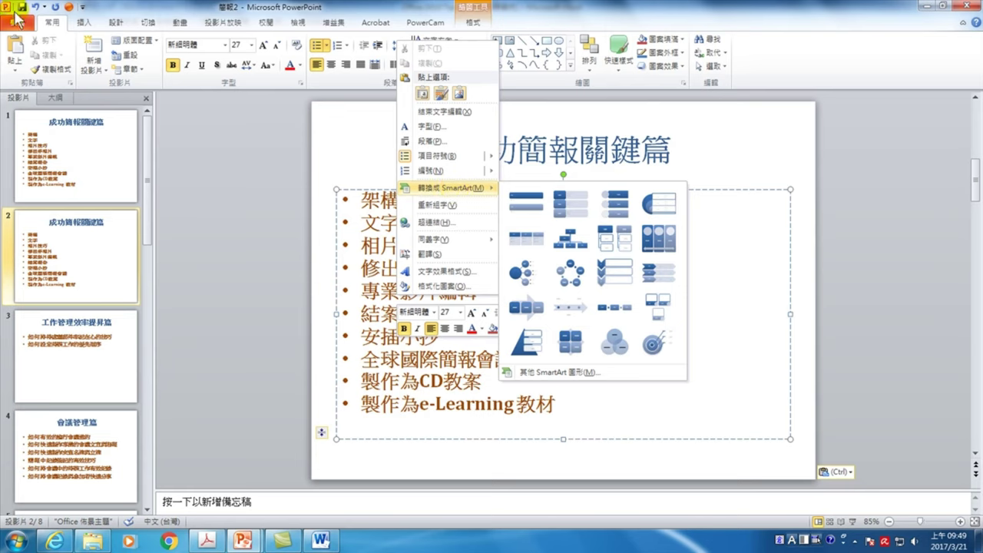
click(52, 24)
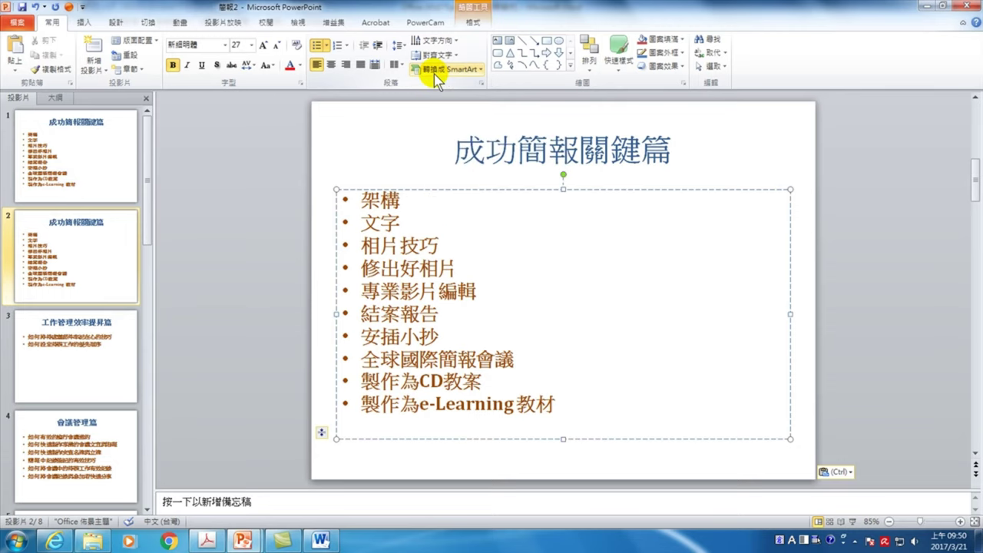
right_click(404, 291)
mouse_move(454, 182)
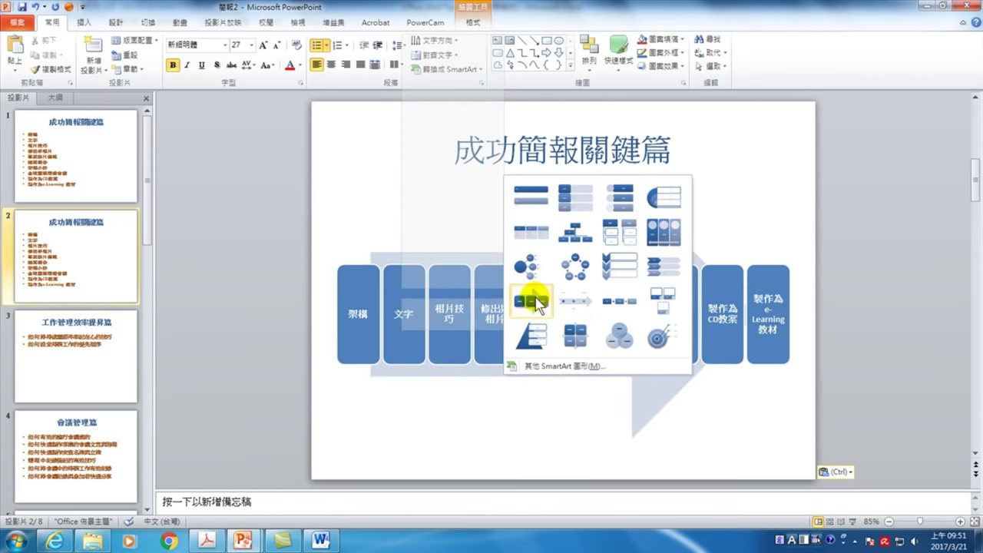
click(537, 304)
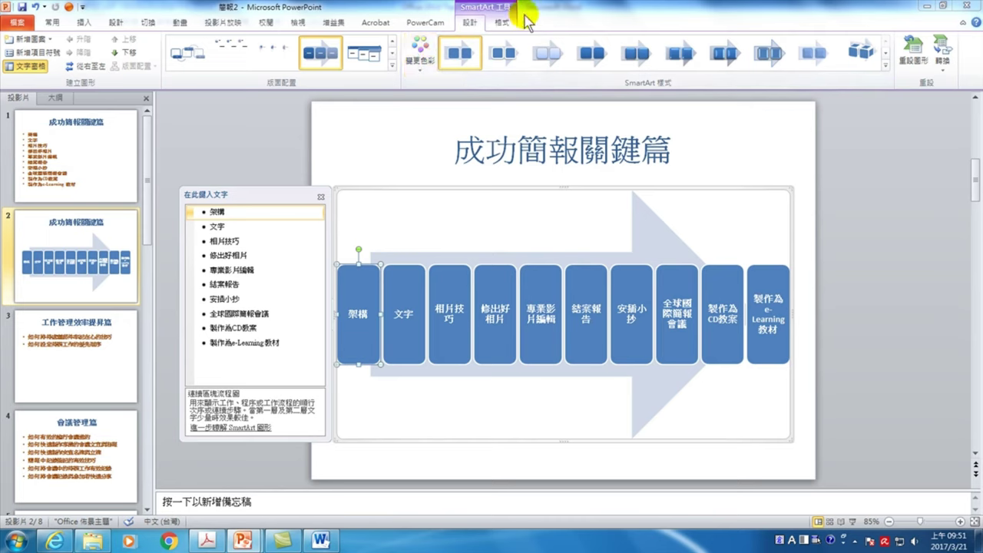
Step: Recolour the arrow diagram with the red-to-green Colorful scheme and apply the Cartoon style
click(420, 54)
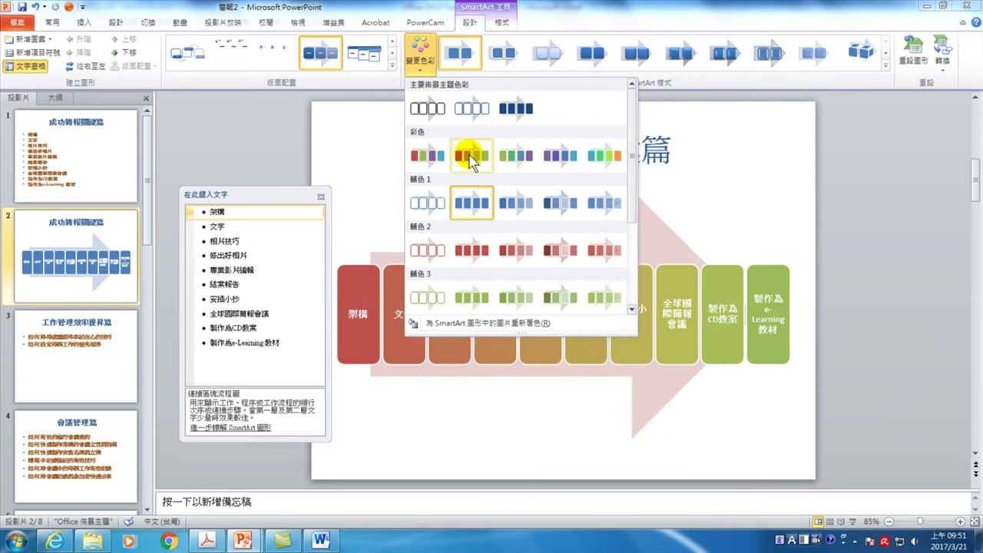
click(470, 156)
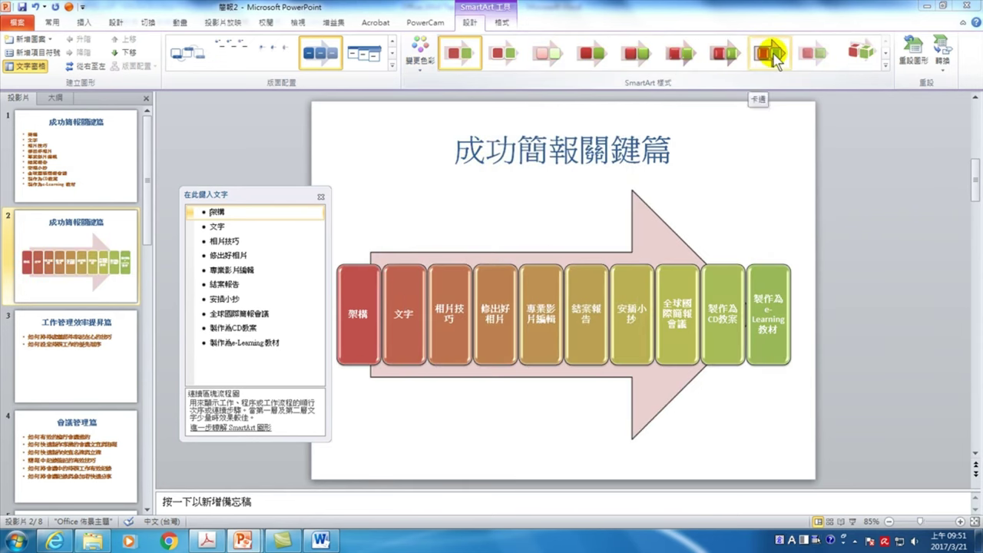
click(772, 55)
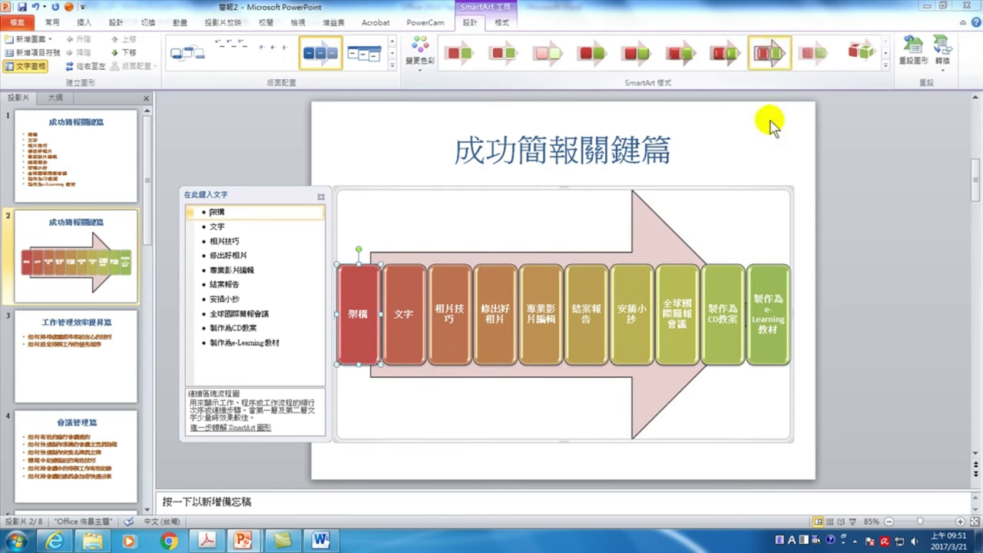
click(855, 269)
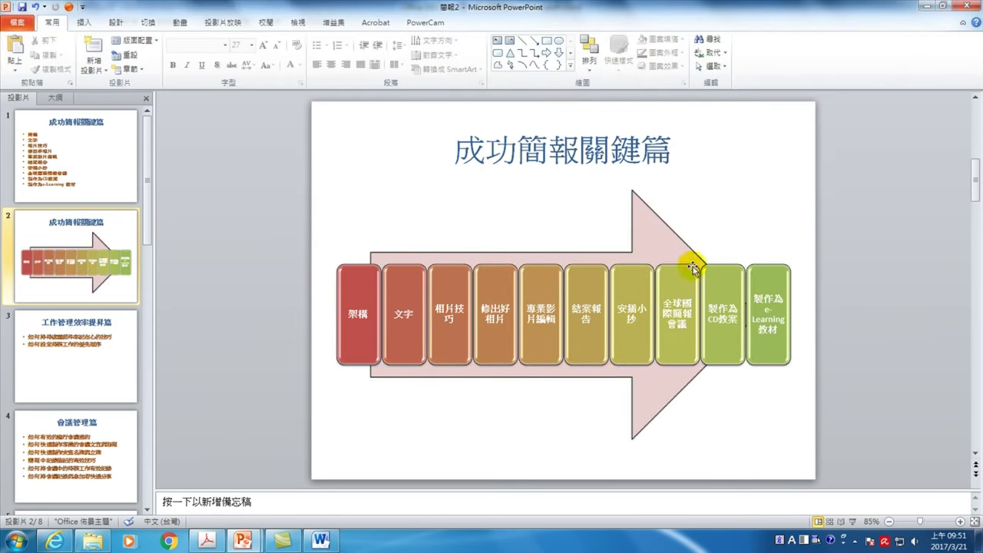
Step: Show slide 1 and bring up context menus for its bullet text, slide and title
click(85, 162)
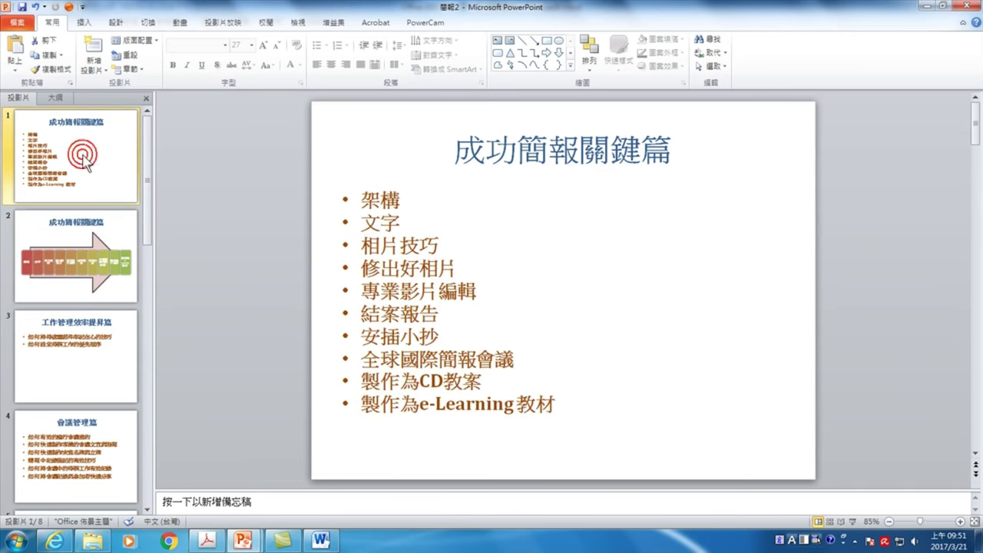
click(75, 242)
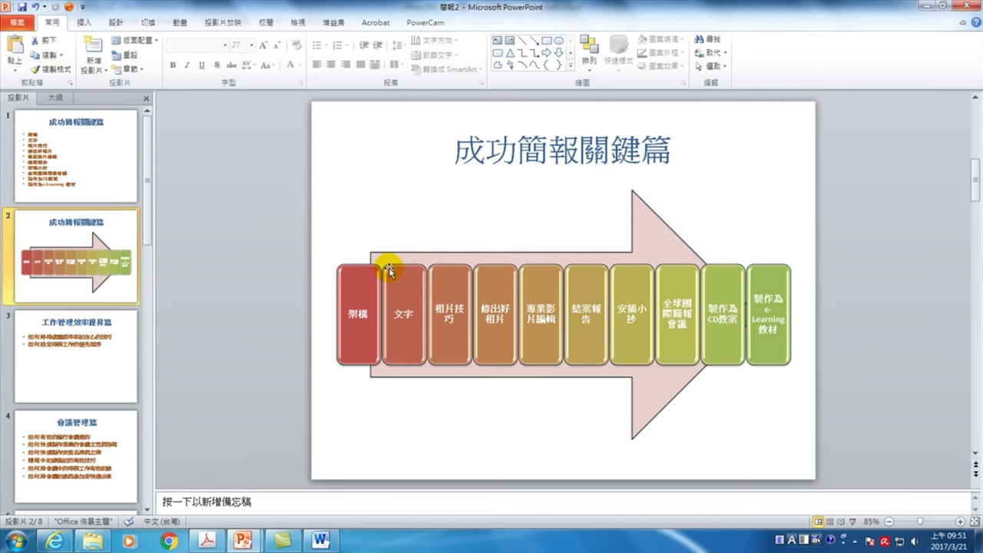
click(73, 171)
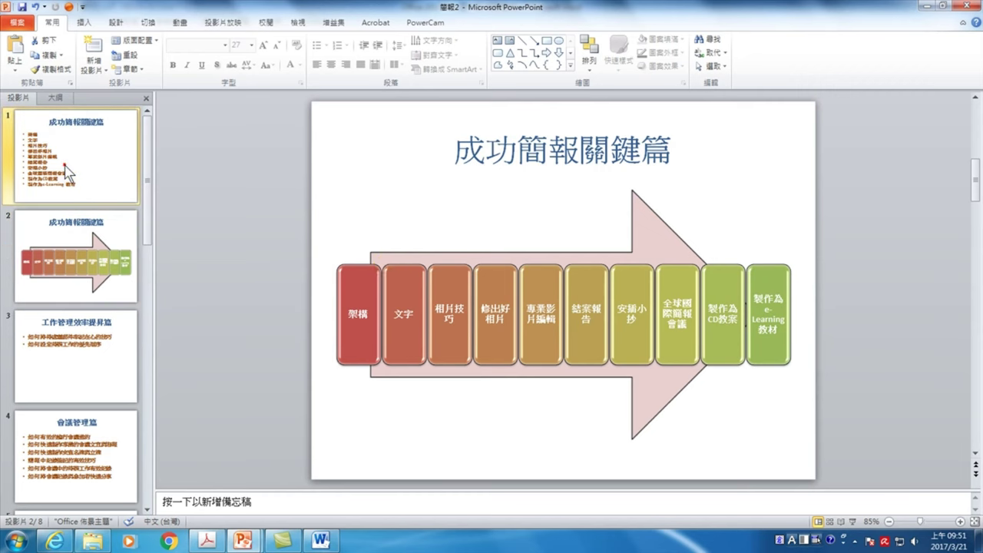
right_click(409, 295)
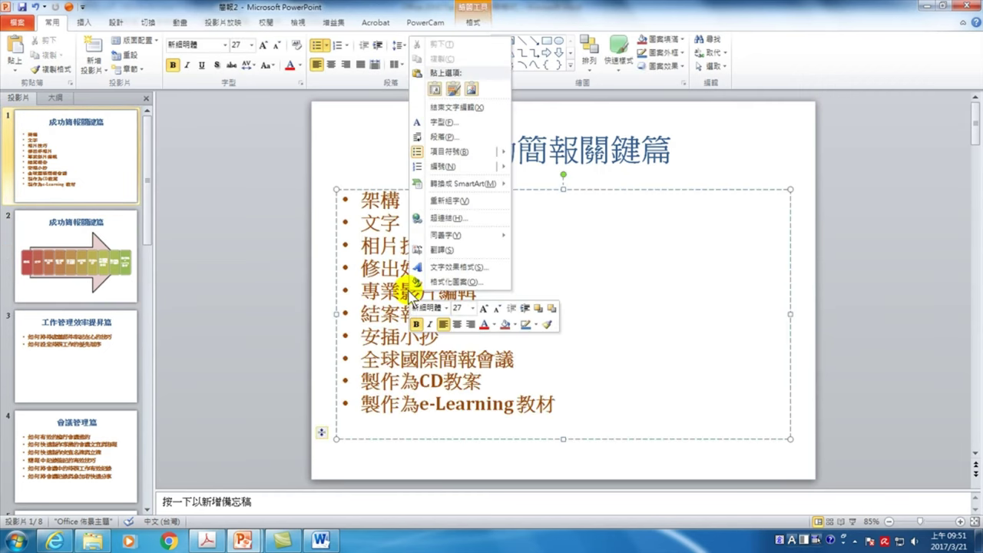
right_click(799, 254)
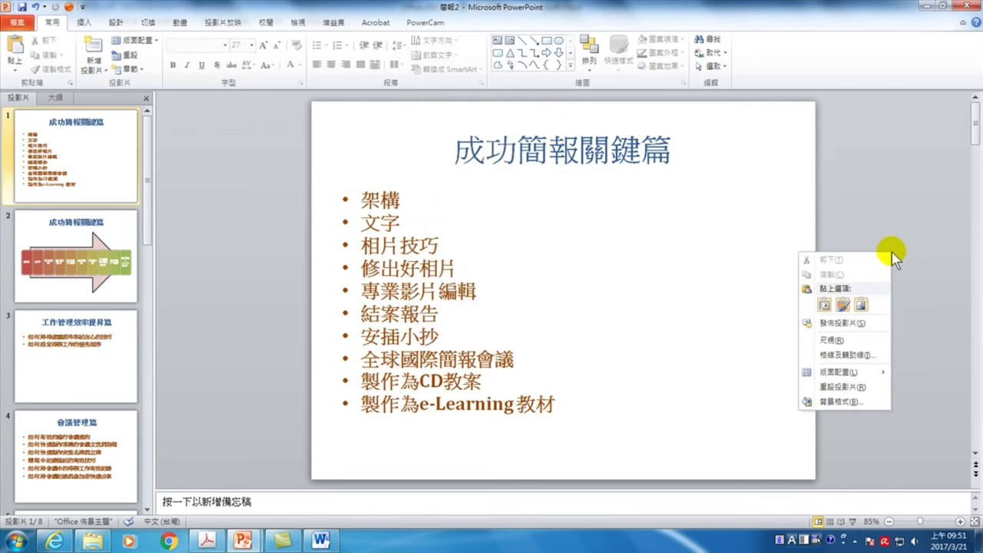
right_click(604, 151)
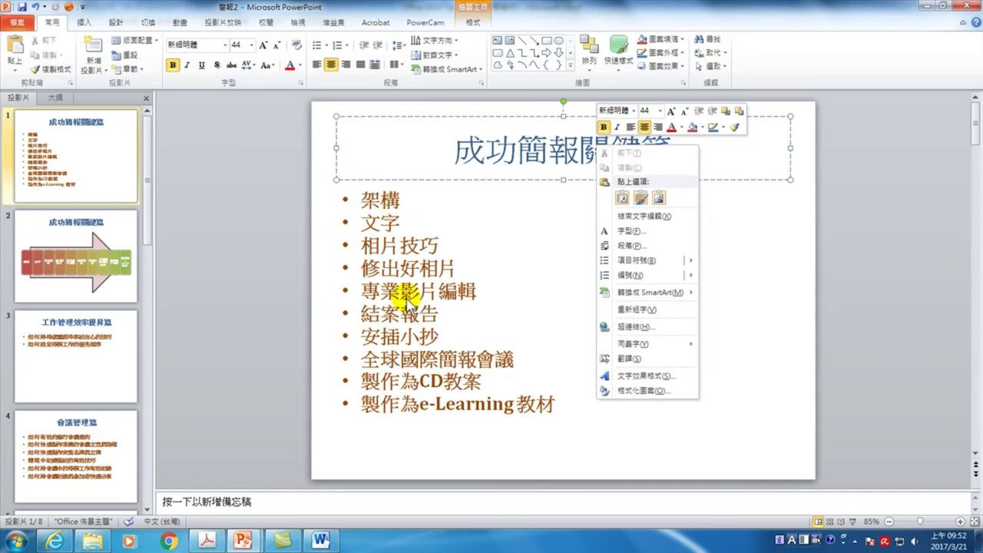
click(405, 301)
right_click(405, 301)
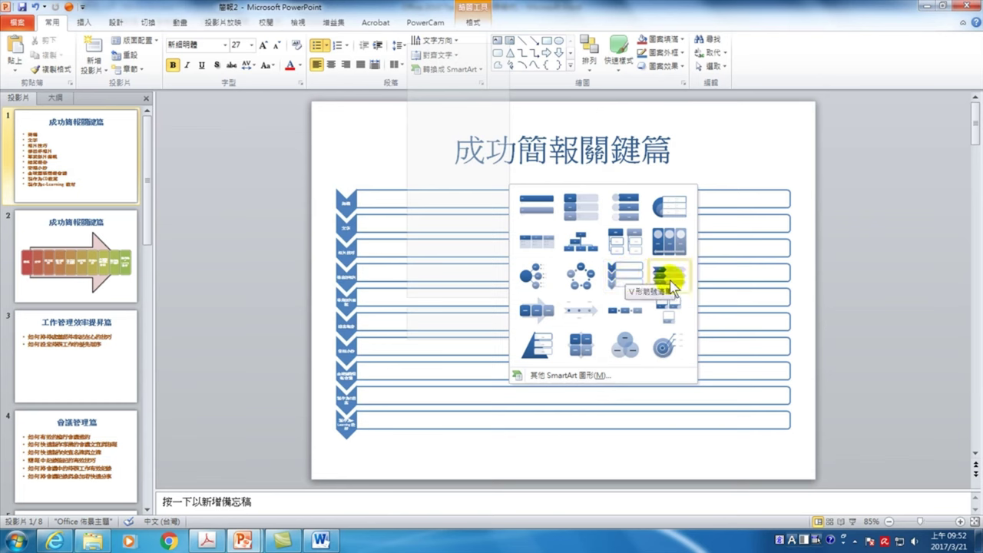
click(853, 296)
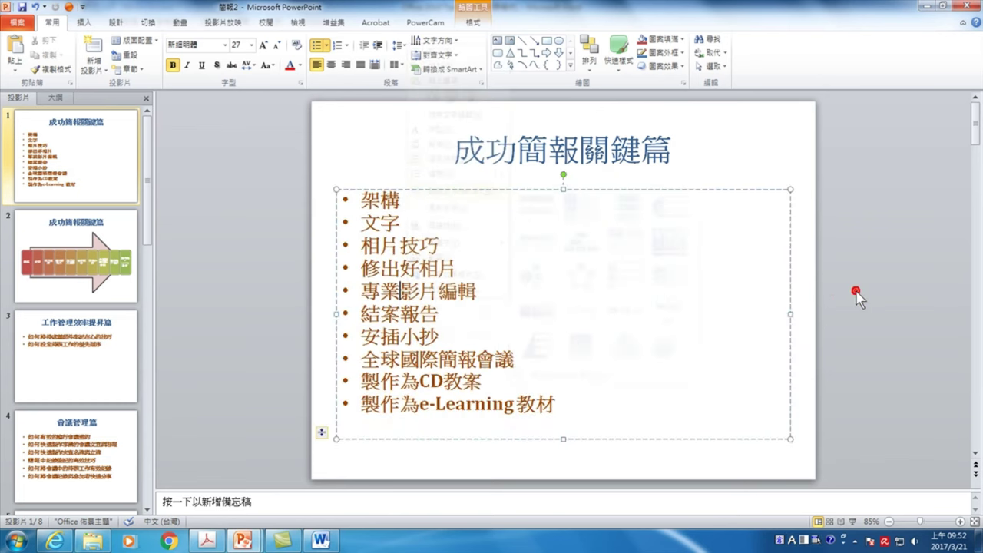
click(77, 257)
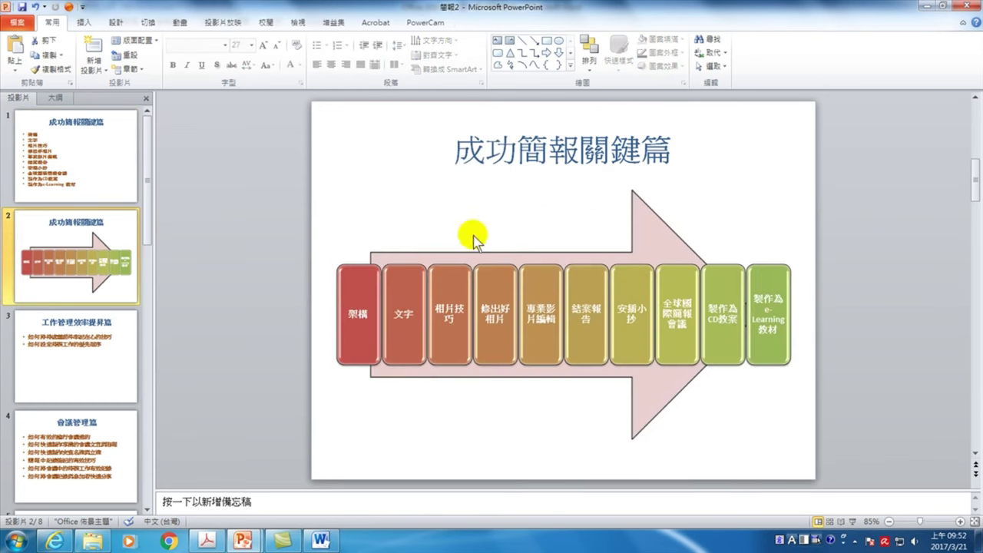
Step: In the SmartArt text pane, shorten the ninth label from '製作為CD教案' to 'CD教案'
click(473, 235)
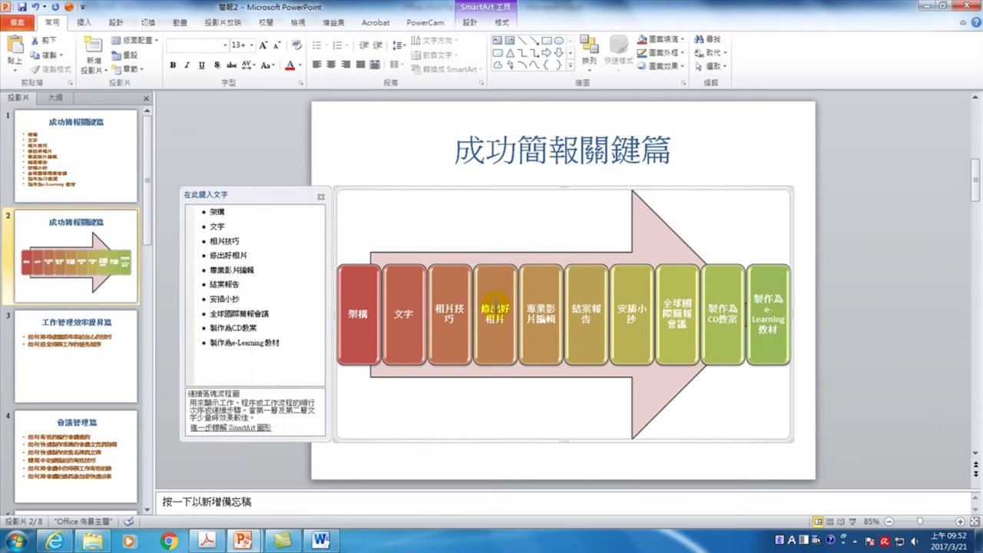
click(321, 196)
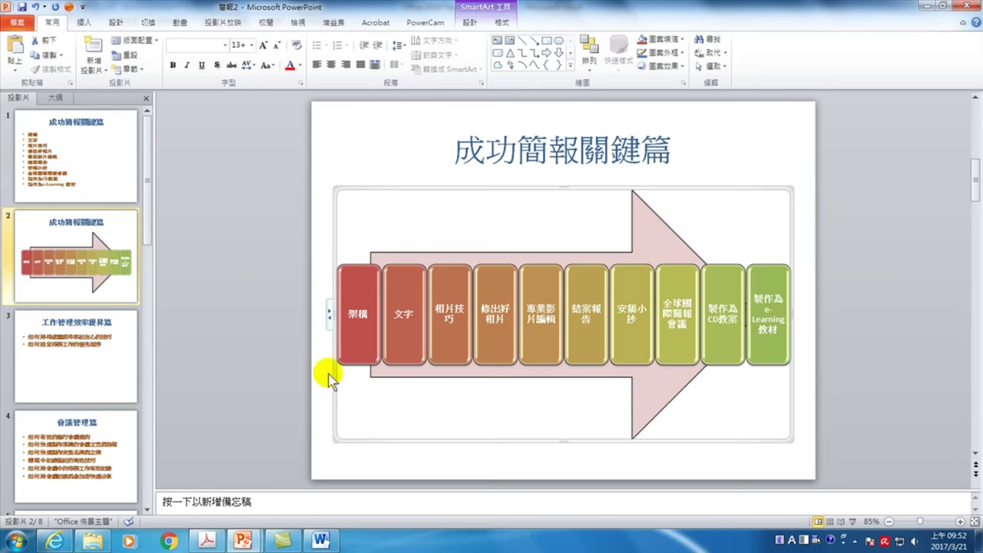
click(329, 314)
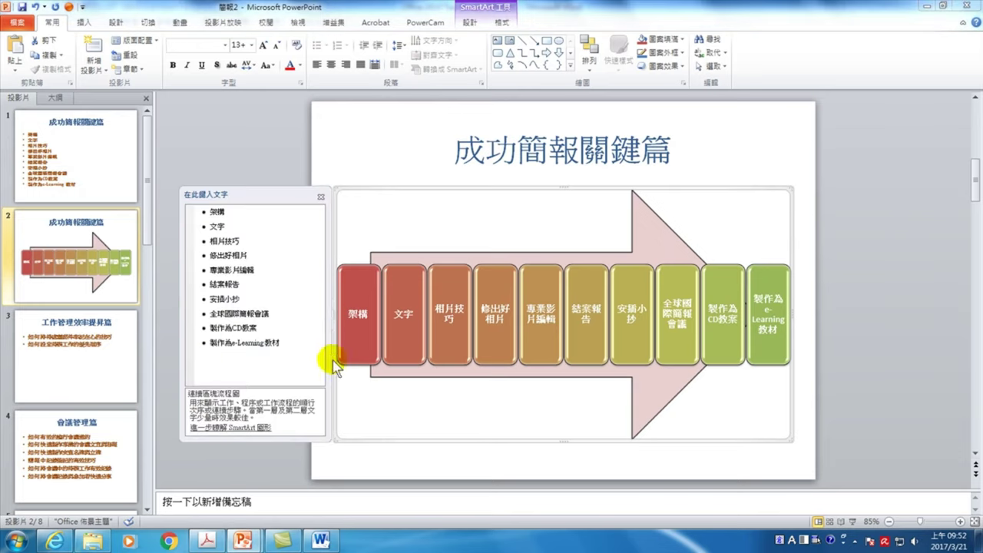
click(231, 330)
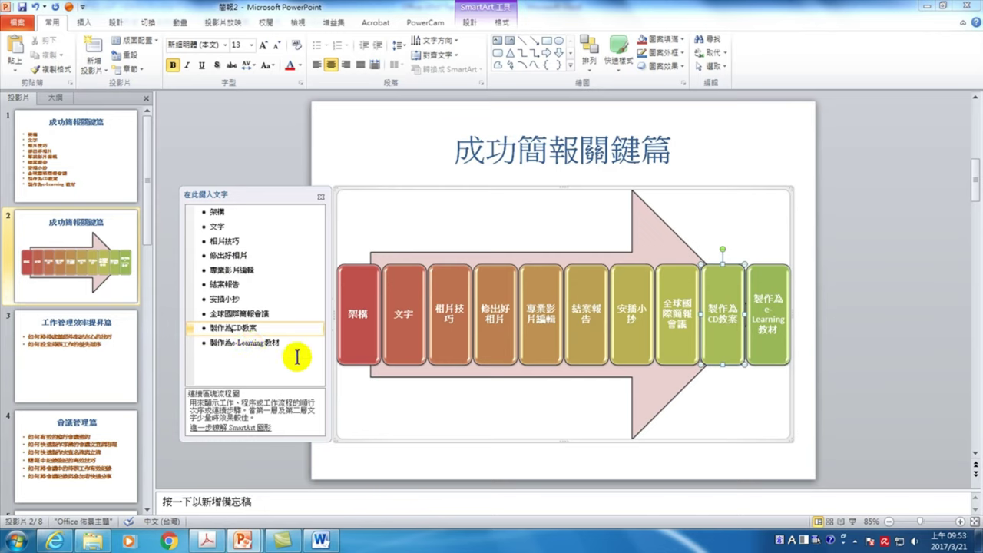
key(BackSpace)
key(BackSpace)
key(BackSpace)
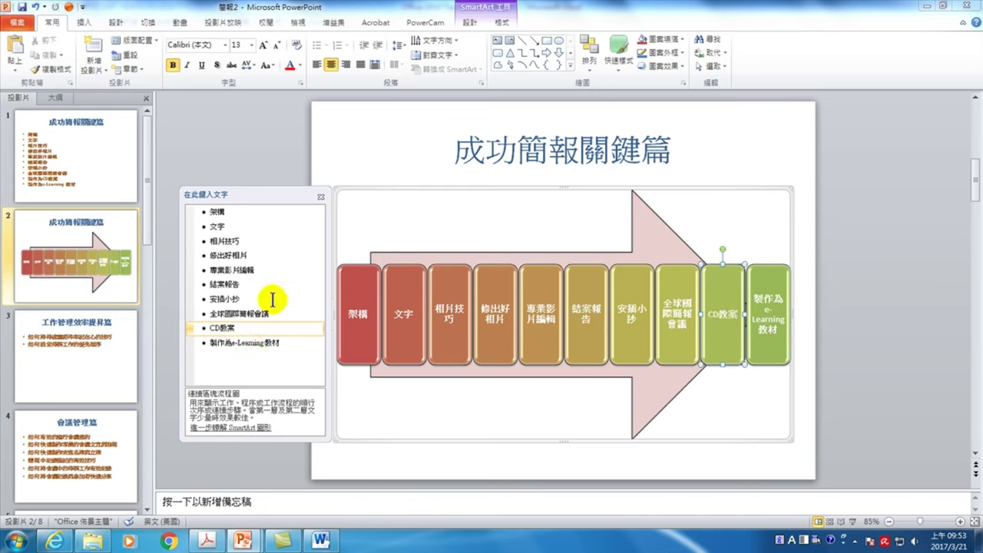
click(235, 268)
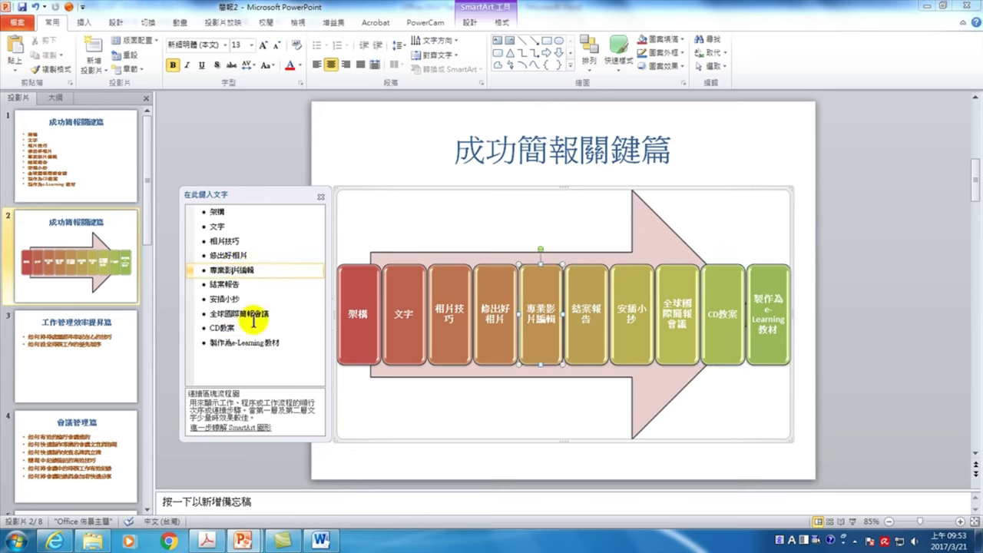
click(496, 21)
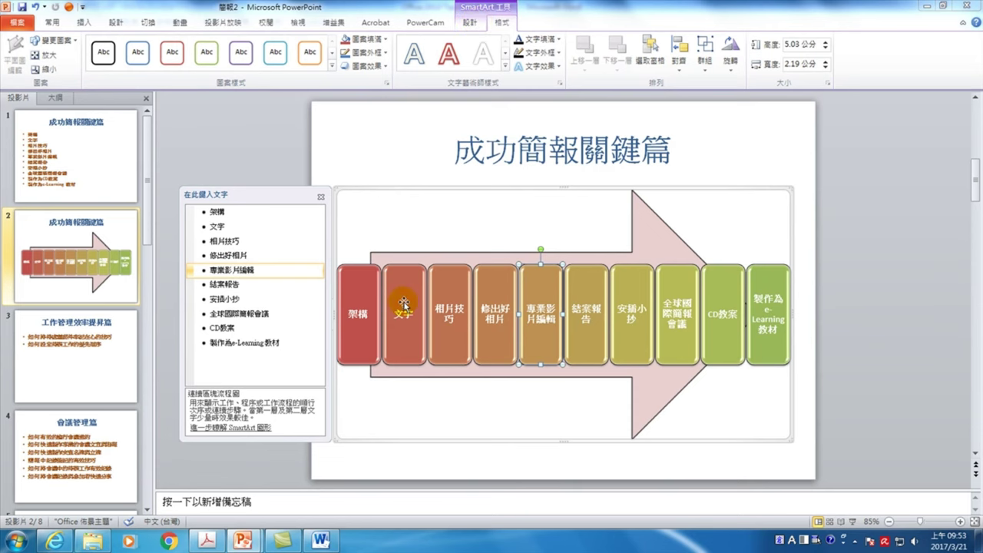
Step: After previewing a staircase layout, switch the diagram to the 基本彎曲流程圖 bending process layout
click(470, 22)
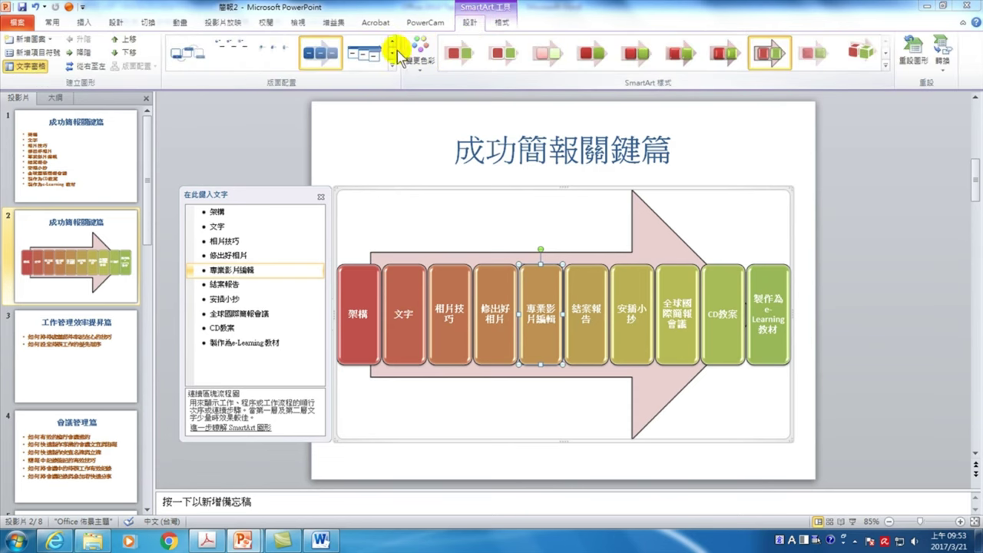
click(366, 55)
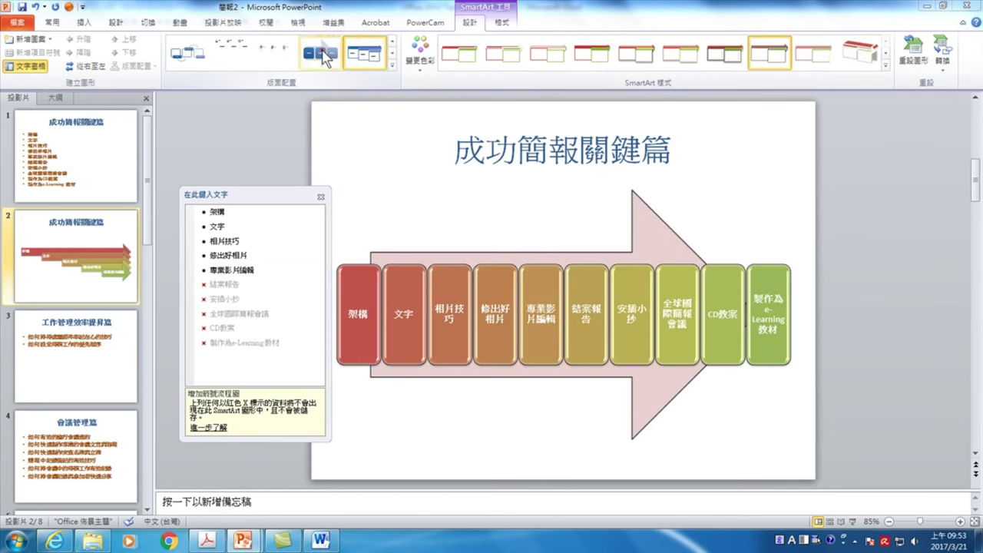
click(321, 52)
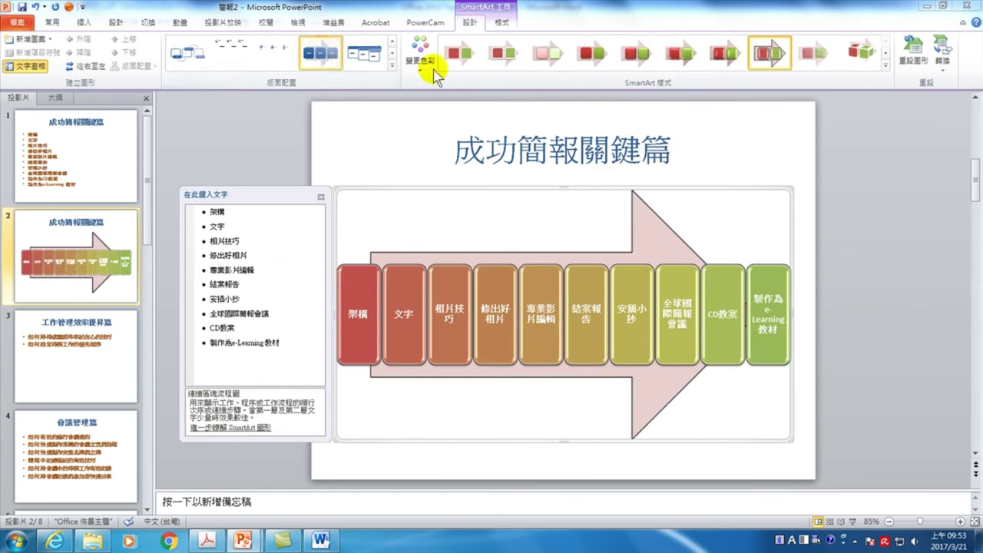
click(392, 65)
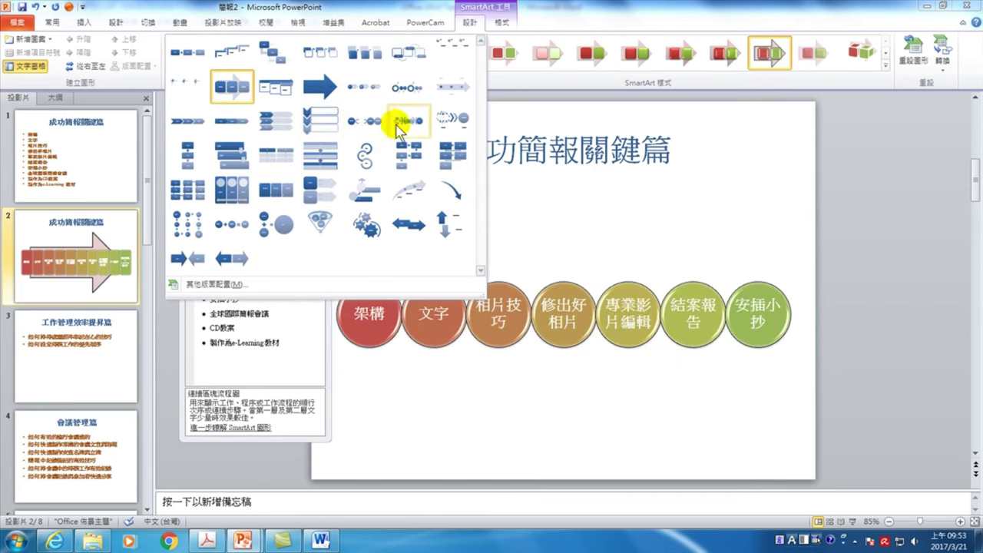
click(416, 157)
click(222, 122)
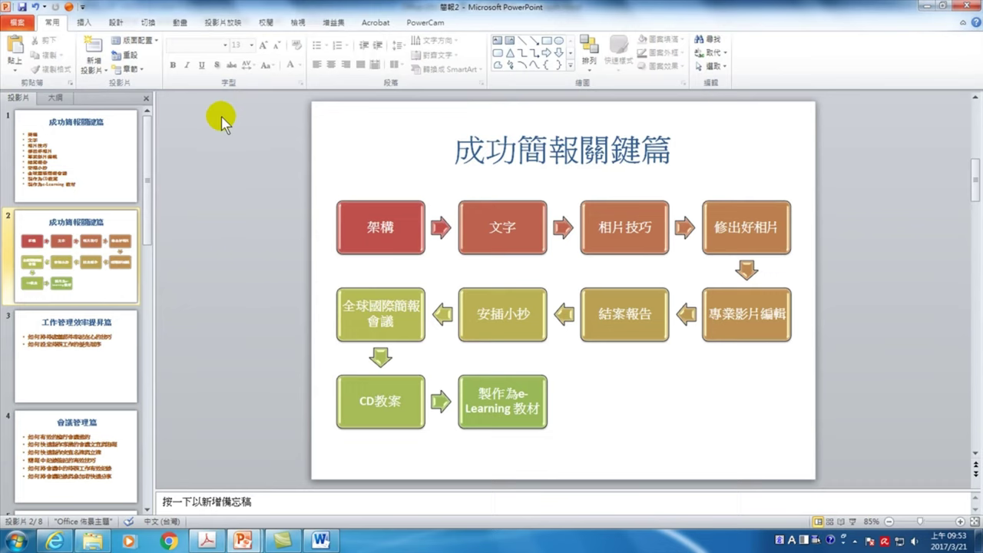
click(77, 154)
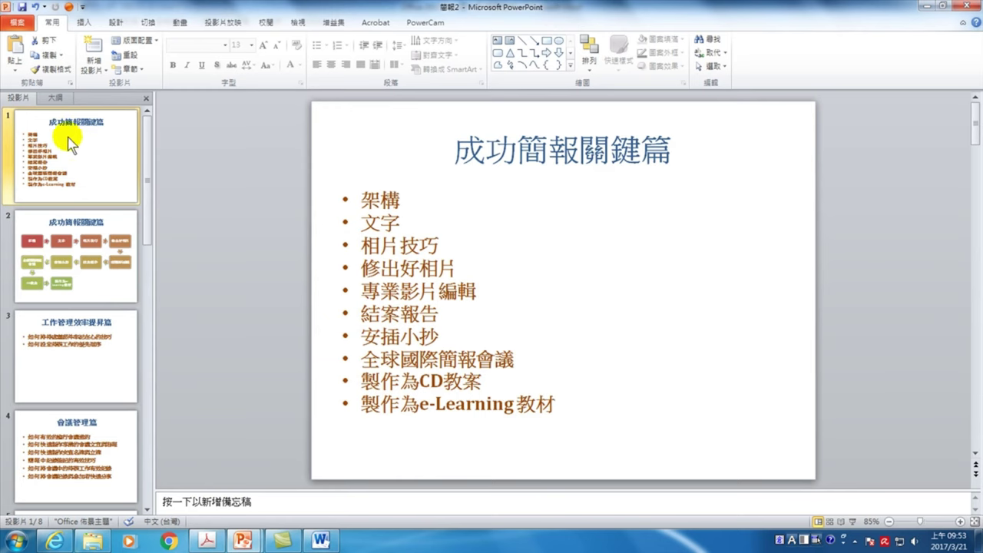
click(115, 262)
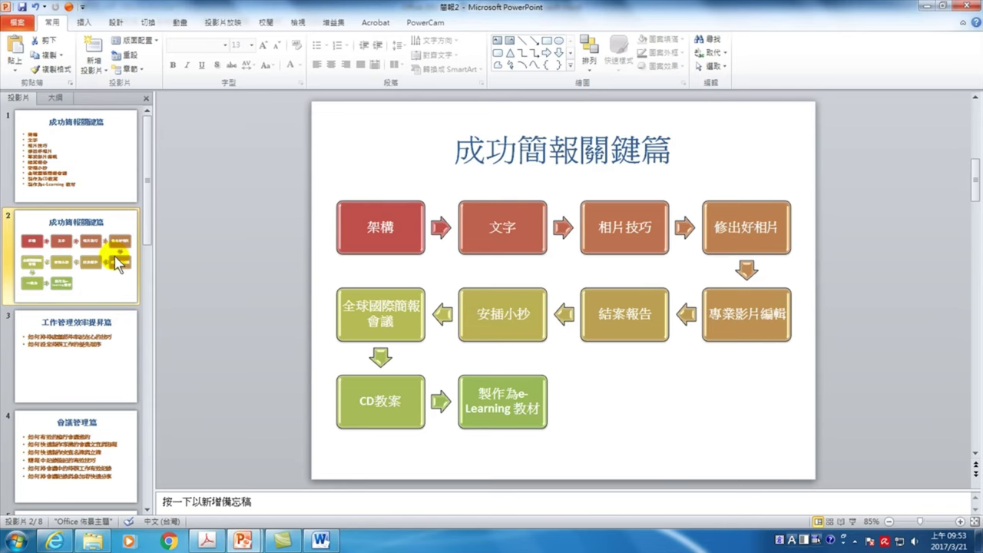
click(83, 151)
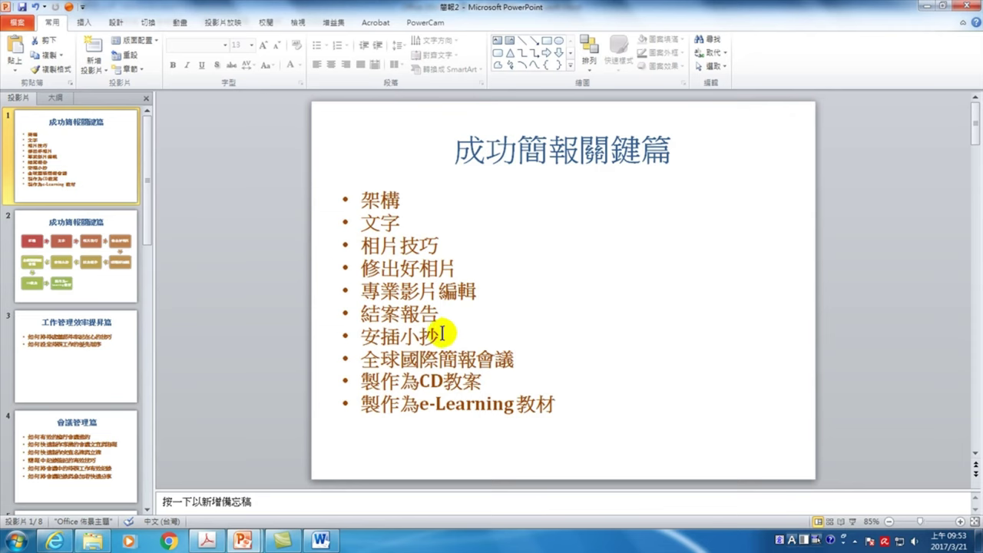
click(94, 286)
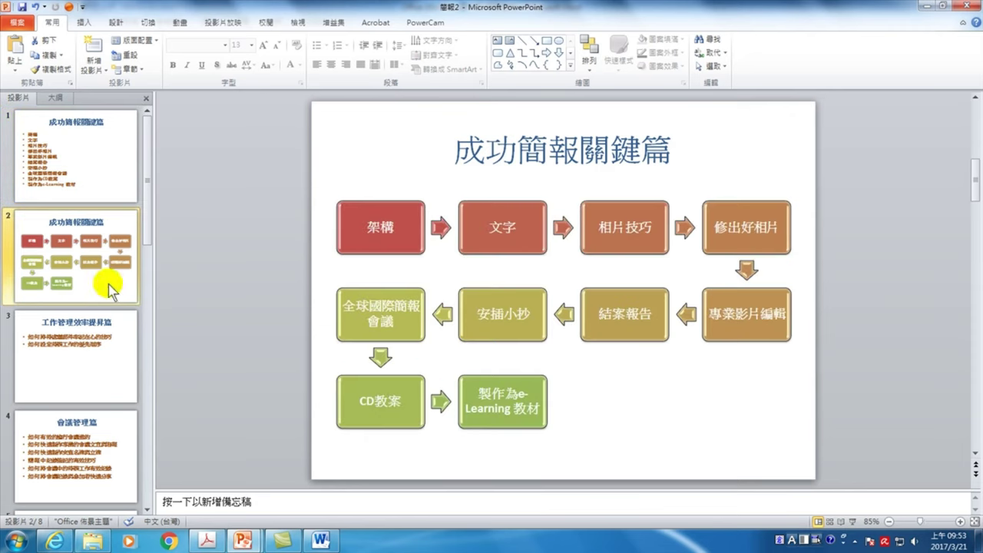